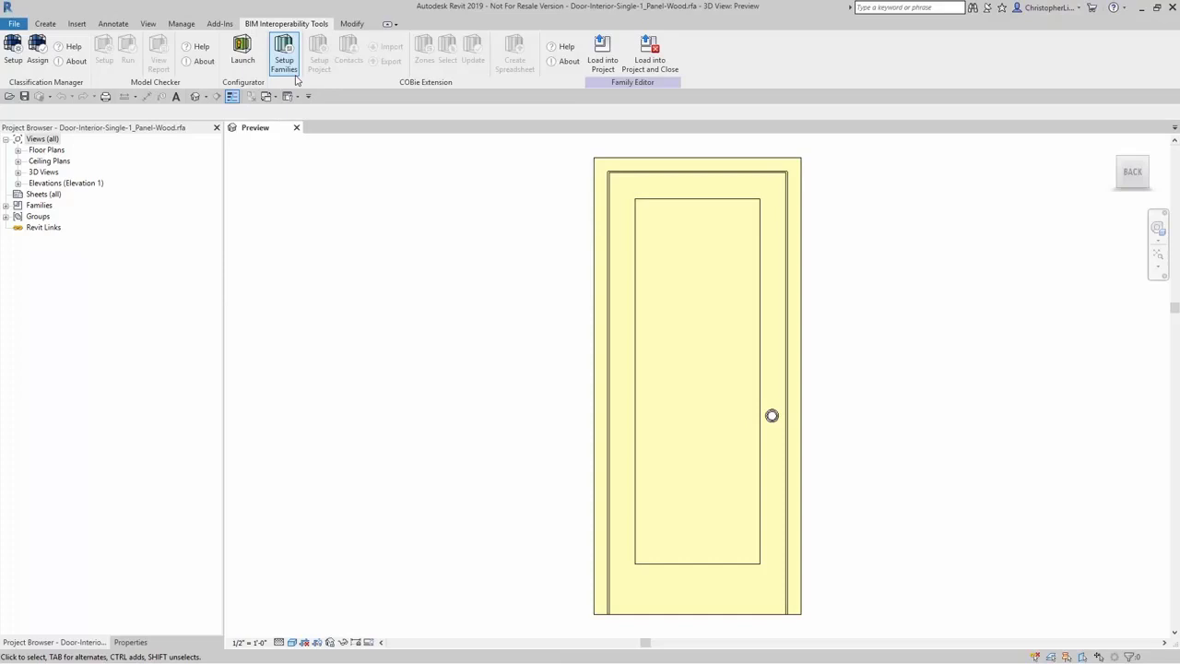
In COBie setup, make the third Type Name field Custom 'Subcategory', previewing MyCategory_MyFamily_Subcategory Value.
{"action": "left_click", "coordinate": [293, 74]}
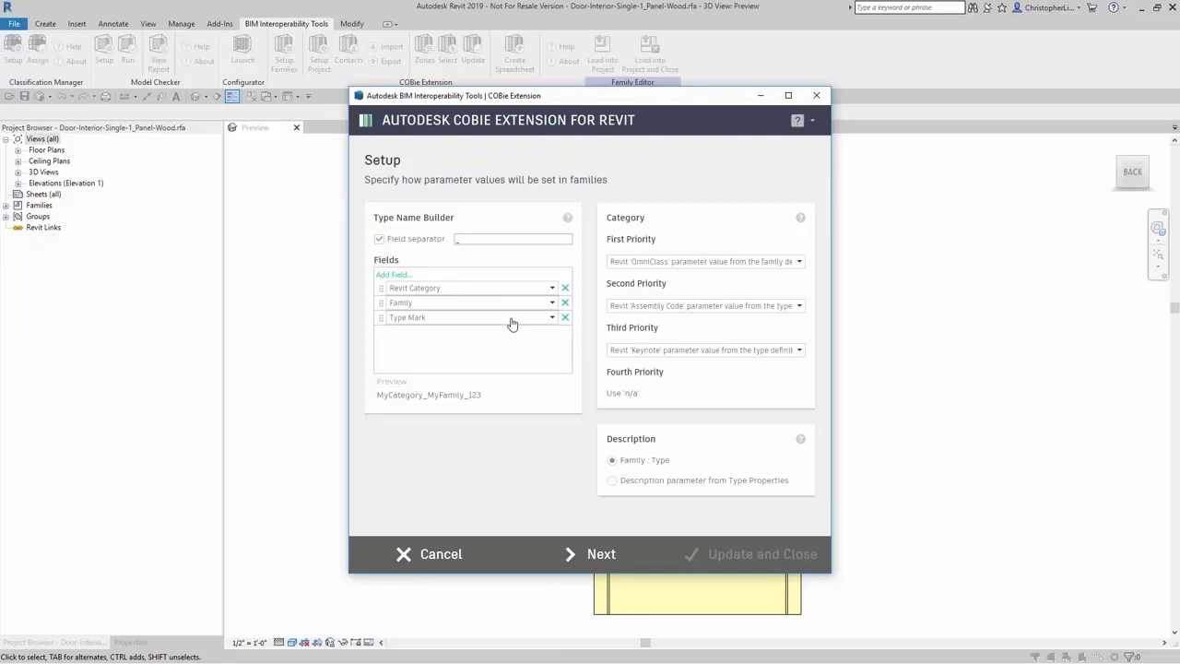
{"action": "left_click", "coordinate": [552, 319]}
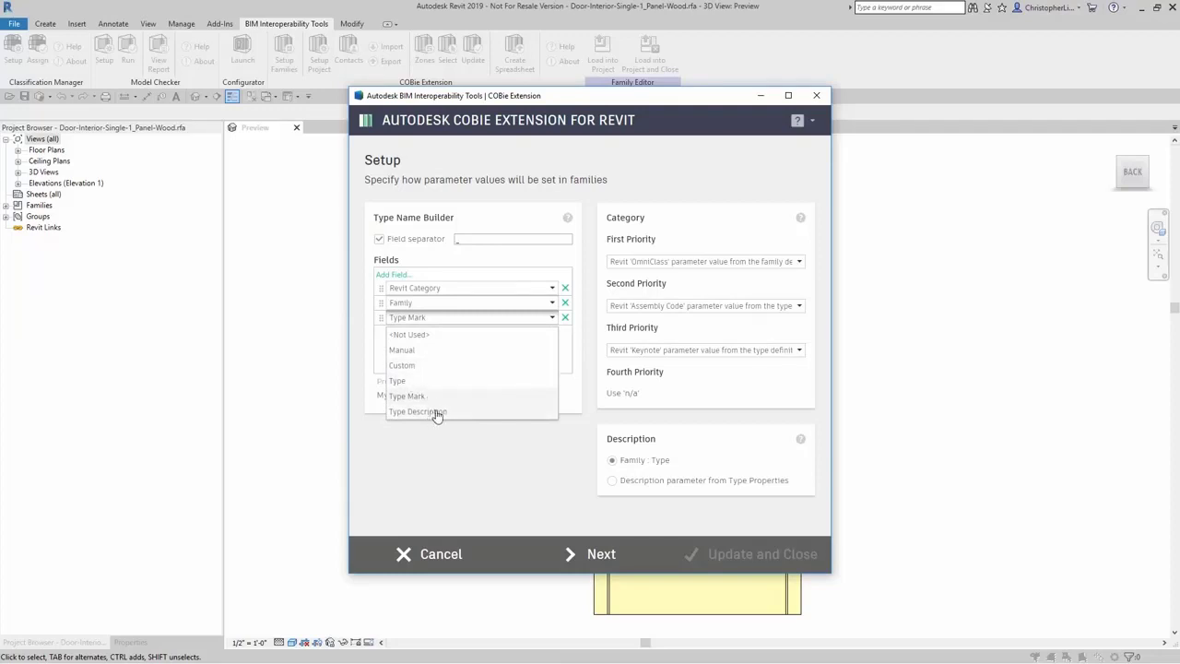
{"action": "left_click", "coordinate": [417, 367]}
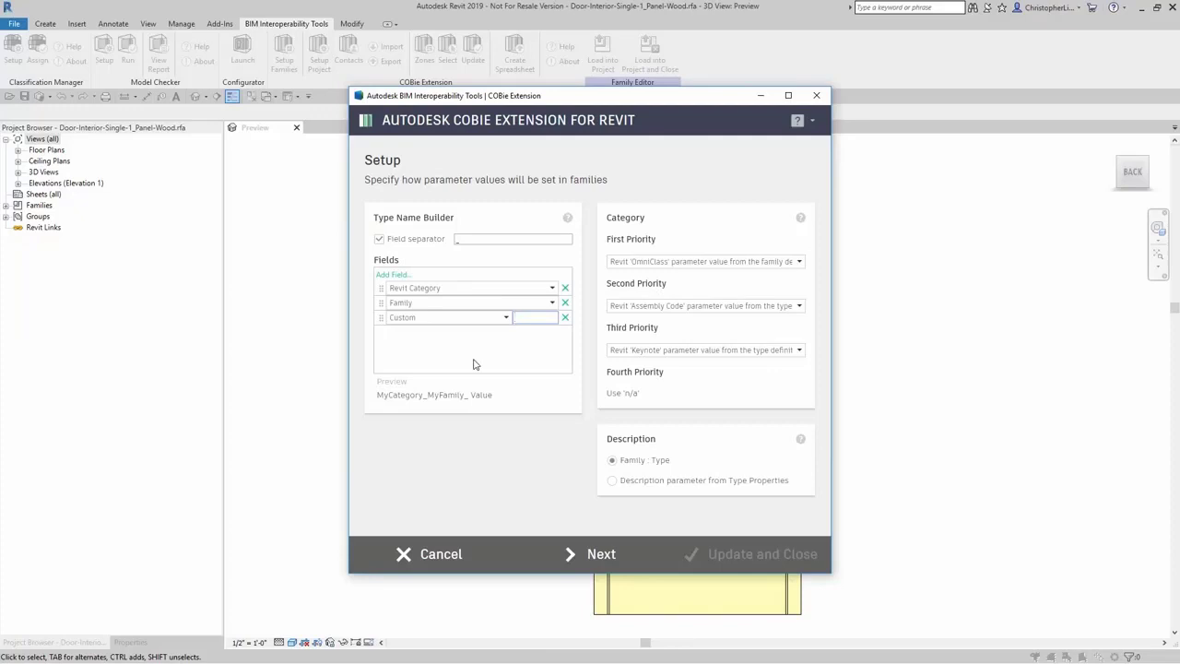
{"action": "type", "text": "Subcategory"}
Leave the Category priority sources and Description options unchanged, then continue to the Update page.
{"action": "left_click", "coordinate": [799, 262]}
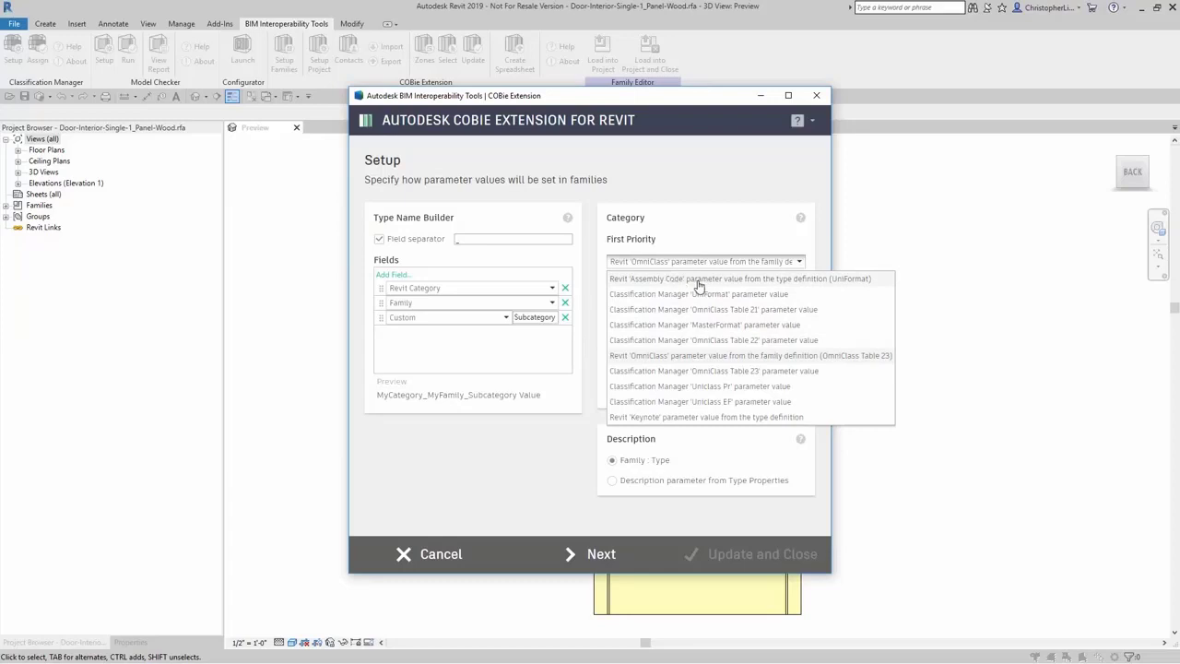
{"action": "left_click", "coordinate": [713, 216]}
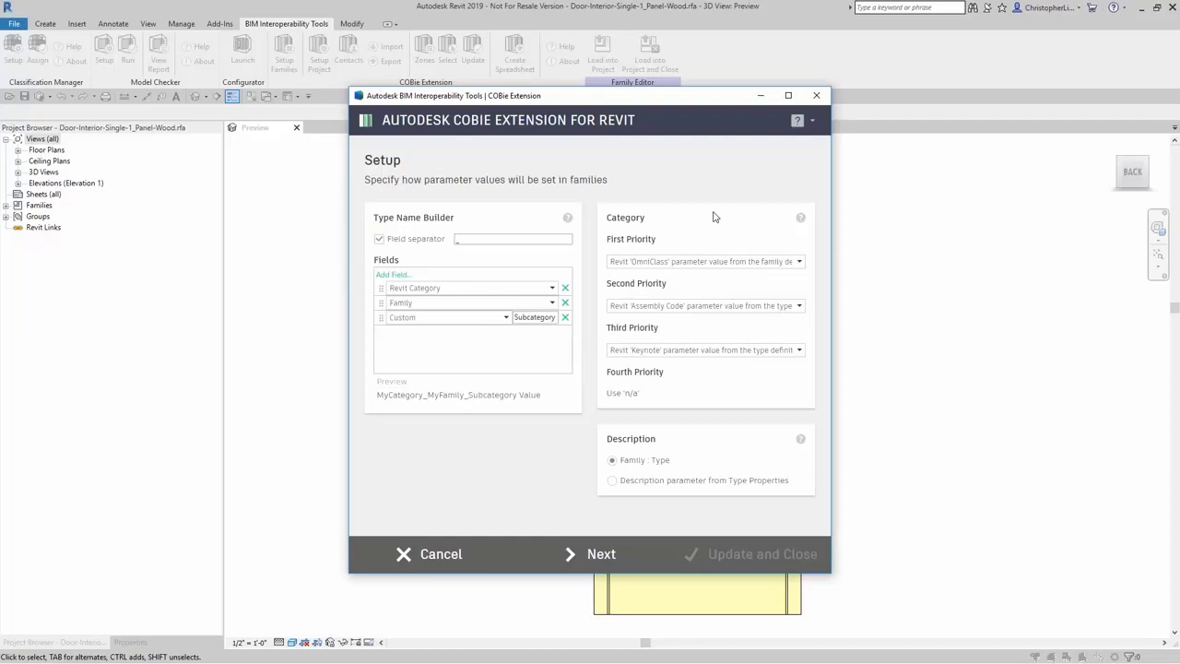
{"action": "left_click", "coordinate": [656, 475]}
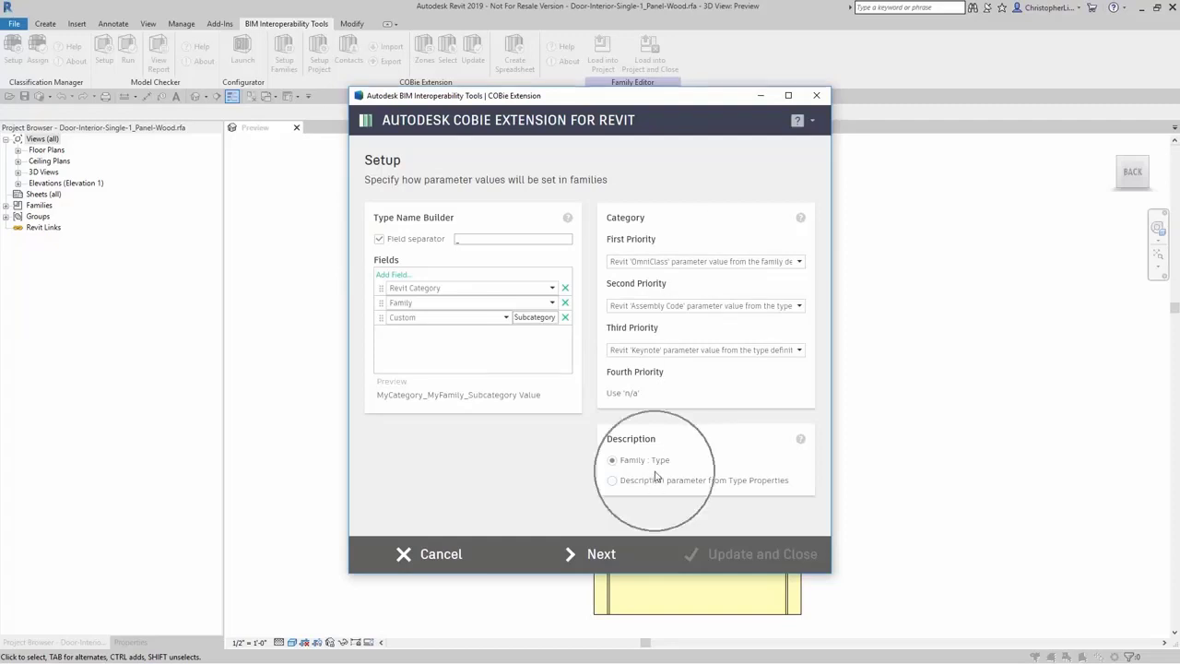
{"action": "left_click", "coordinate": [656, 476]}
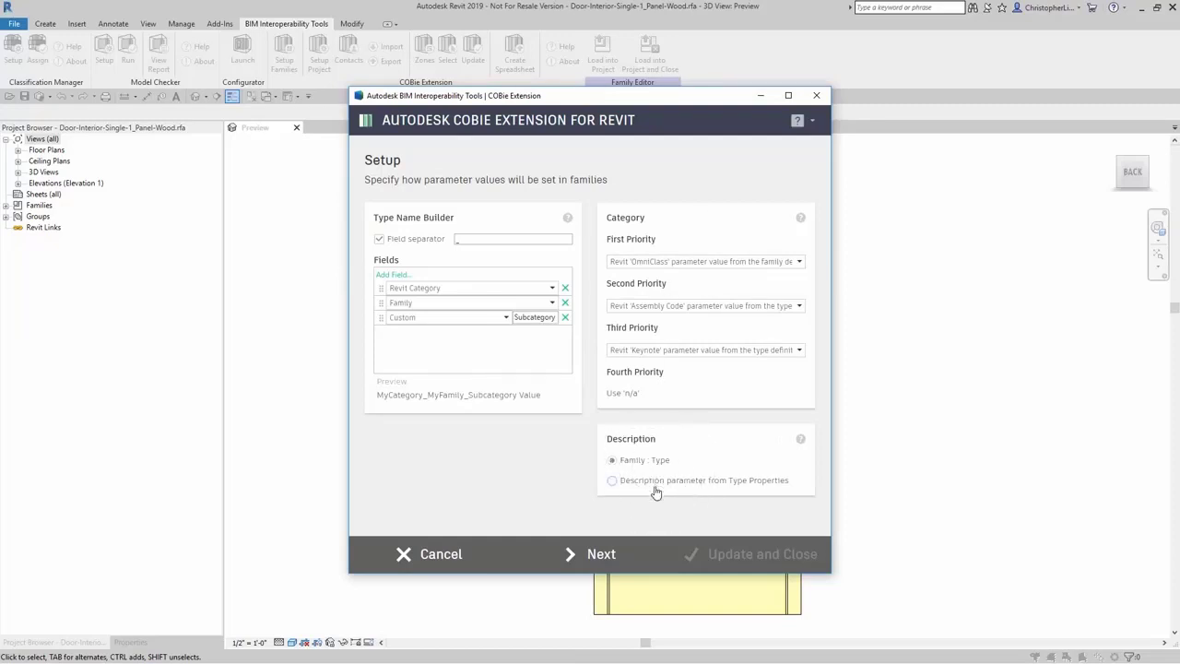
{"action": "left_click", "coordinate": [655, 490]}
{"action": "left_click", "coordinate": [599, 555]}
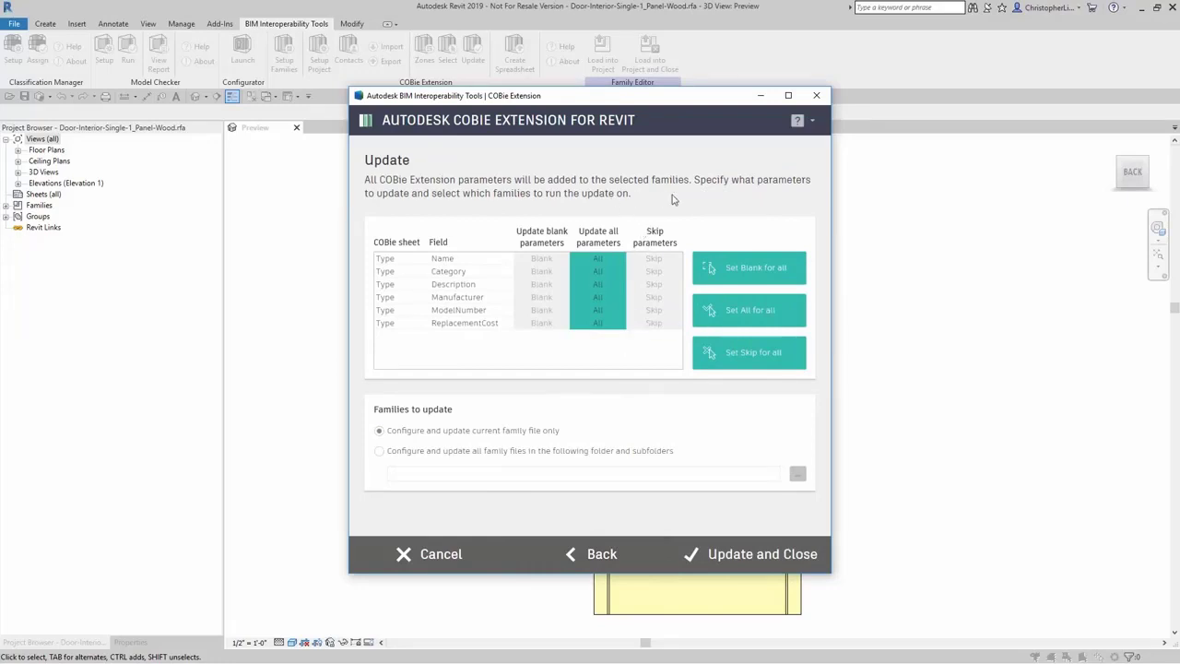
Review the update scope options, keeping the current family file only.
{"action": "left_click", "coordinate": [542, 435]}
{"action": "left_click", "coordinate": [307, 286]}
{"action": "left_click", "coordinate": [307, 286]}
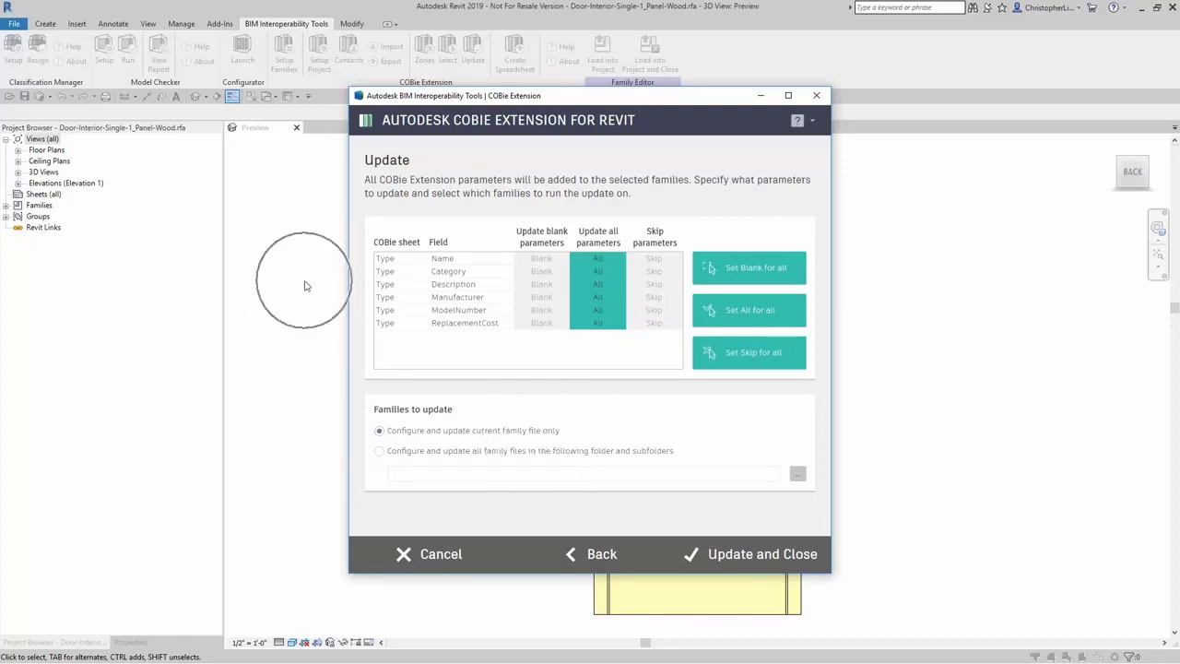
{"action": "left_click", "coordinate": [448, 461]}
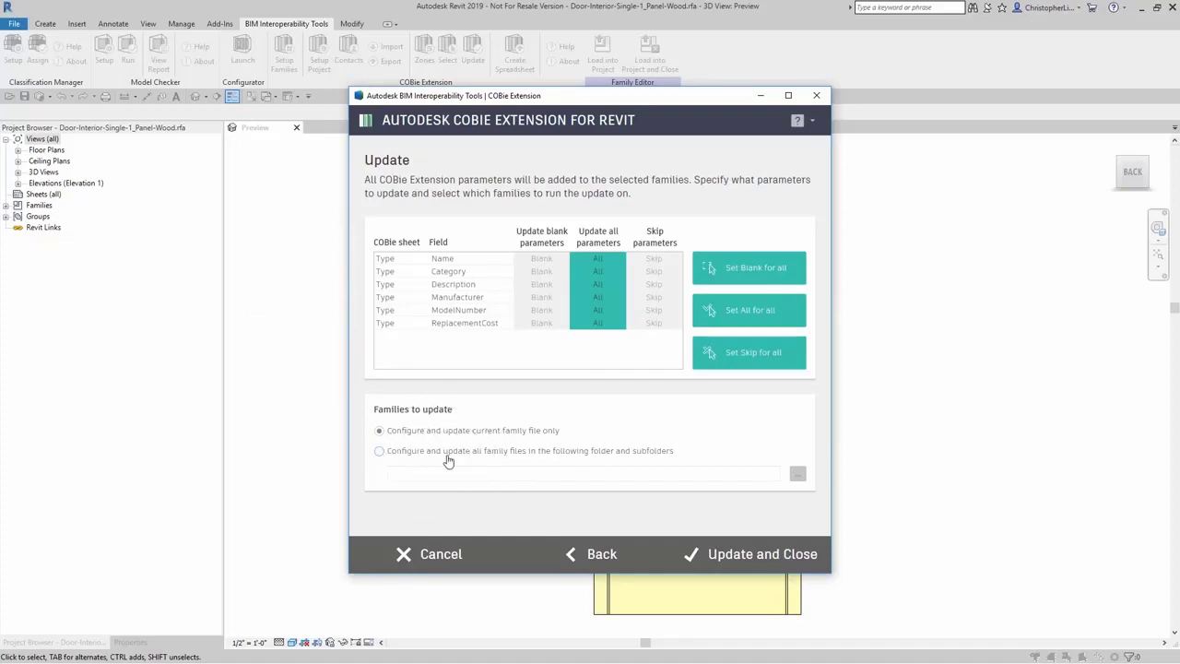
{"action": "left_click", "coordinate": [448, 461]}
{"action": "left_click", "coordinate": [449, 461]}
Set every Type field to update all parameters and run the update on the door family.
{"action": "left_click", "coordinate": [549, 264]}
{"action": "left_click", "coordinate": [646, 264]}
{"action": "left_click", "coordinate": [735, 282]}
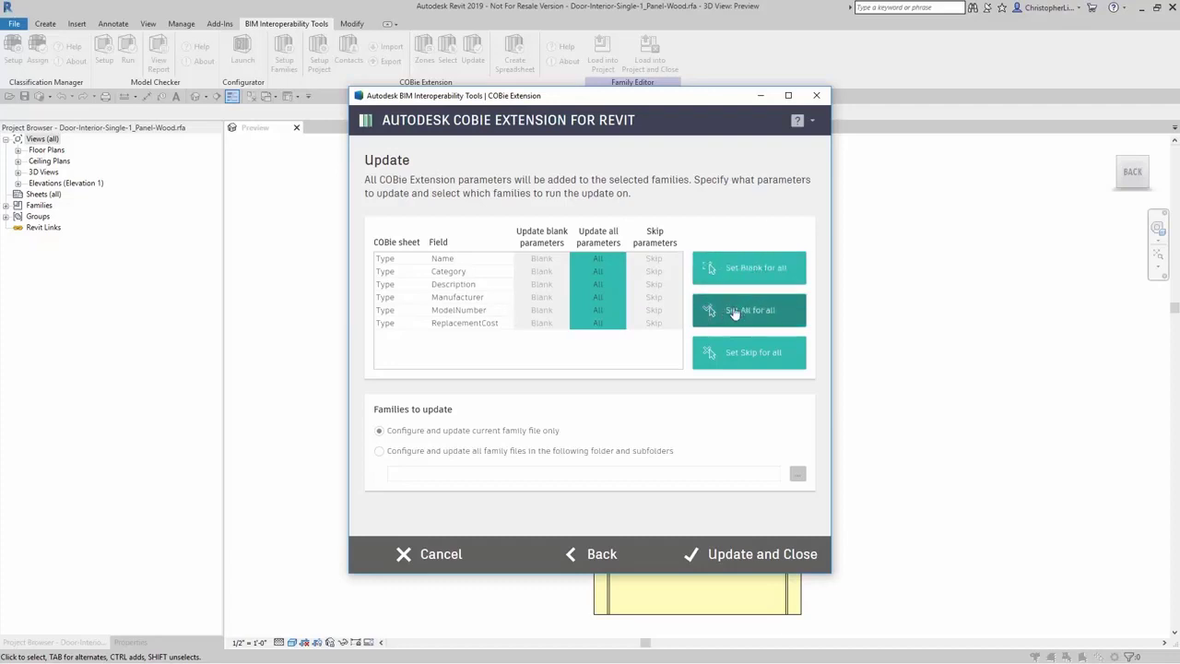
{"action": "left_click", "coordinate": [737, 318]}
{"action": "left_click", "coordinate": [738, 355]}
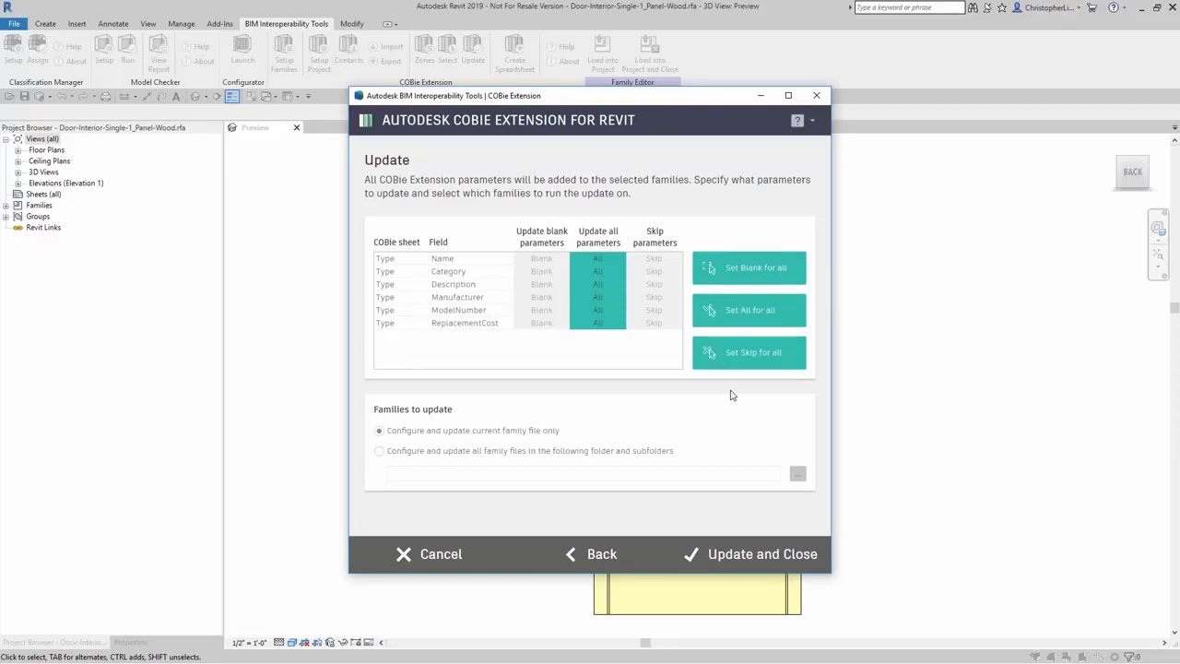
{"action": "left_click", "coordinate": [514, 433]}
{"action": "left_click", "coordinate": [737, 556]}
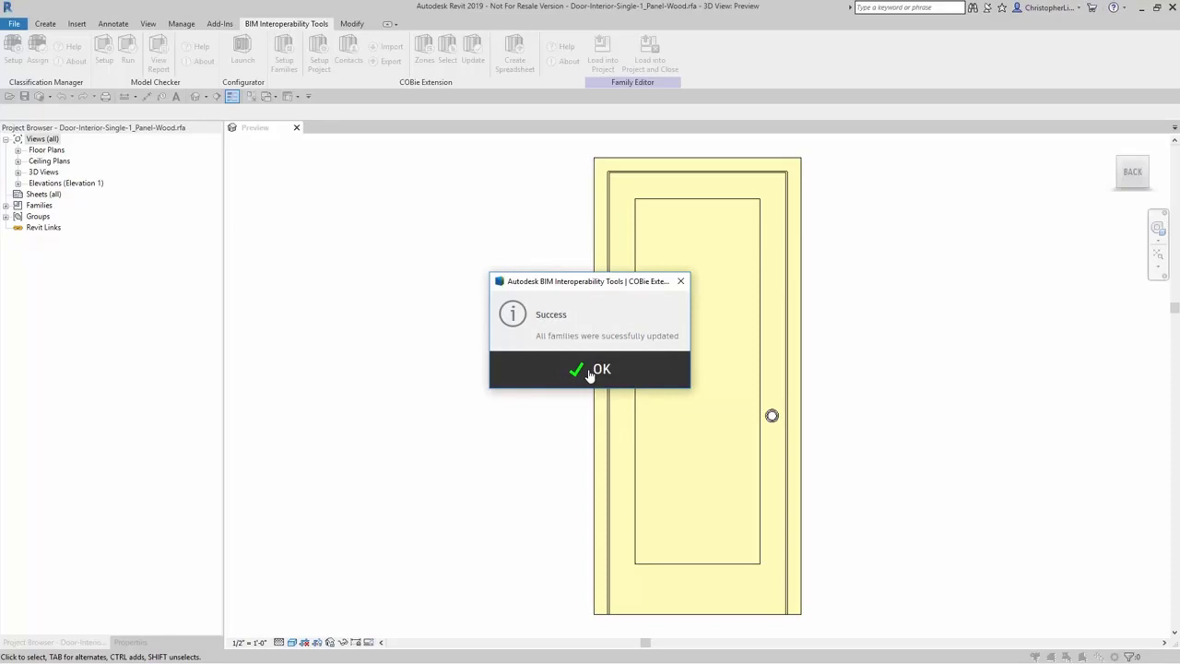
Dismiss the success message and open the door family's Family Types dialog.
{"action": "left_click", "coordinate": [590, 373]}
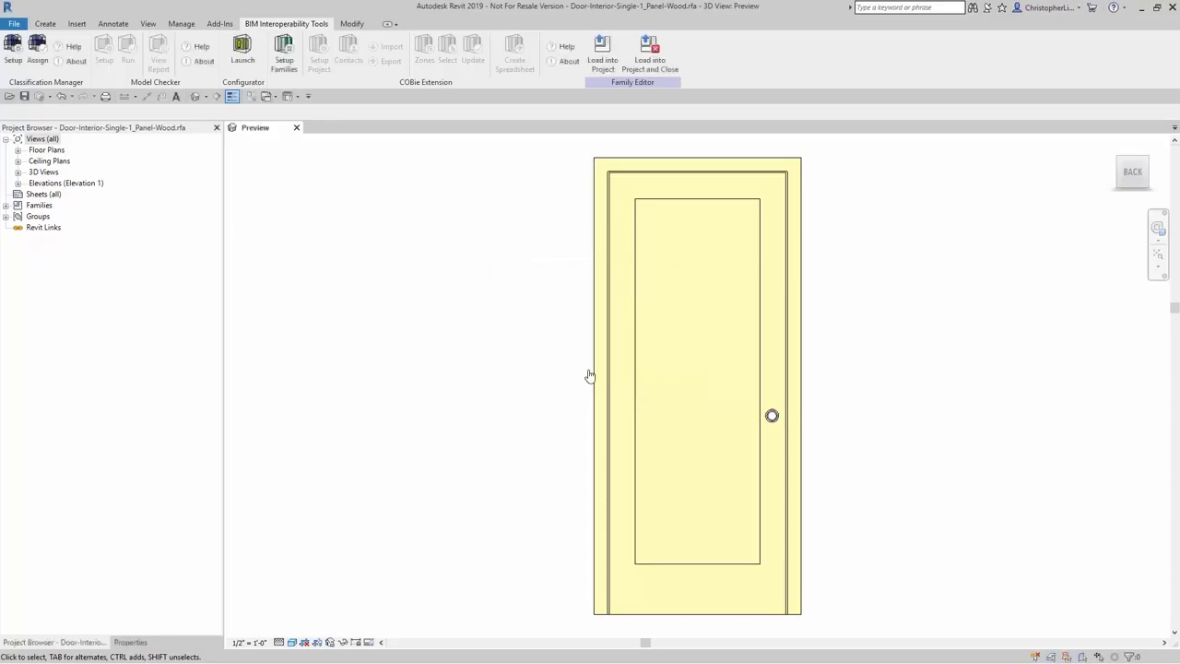
{"action": "left_click", "coordinate": [48, 25]}
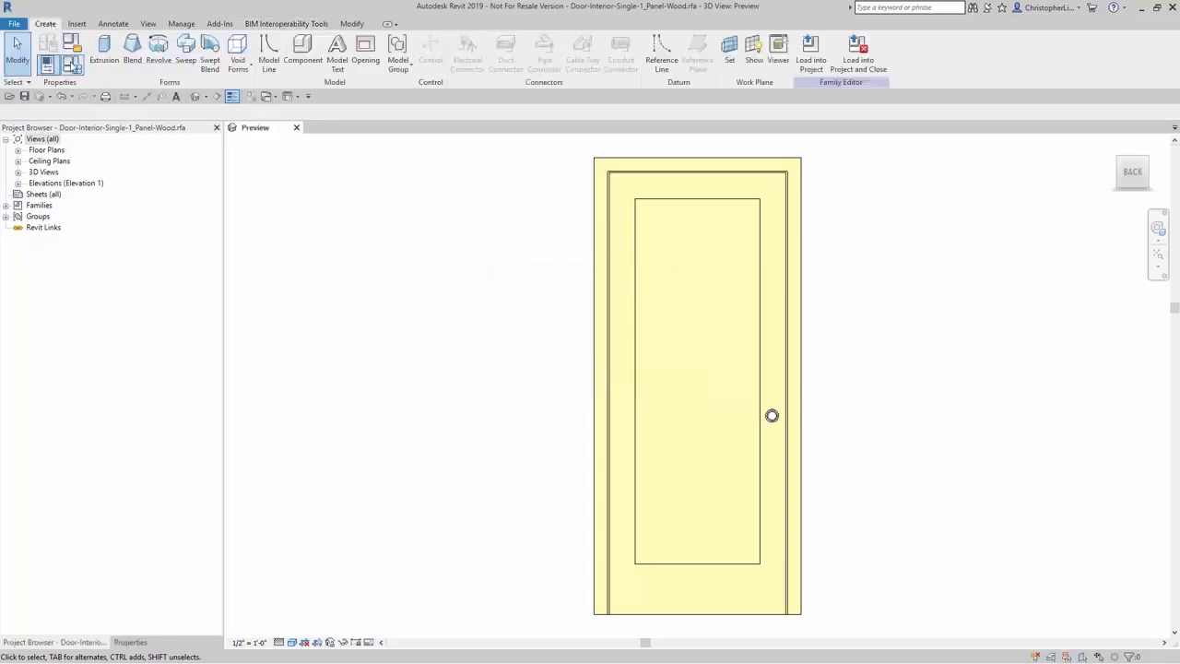
{"action": "left_click", "coordinate": [73, 65]}
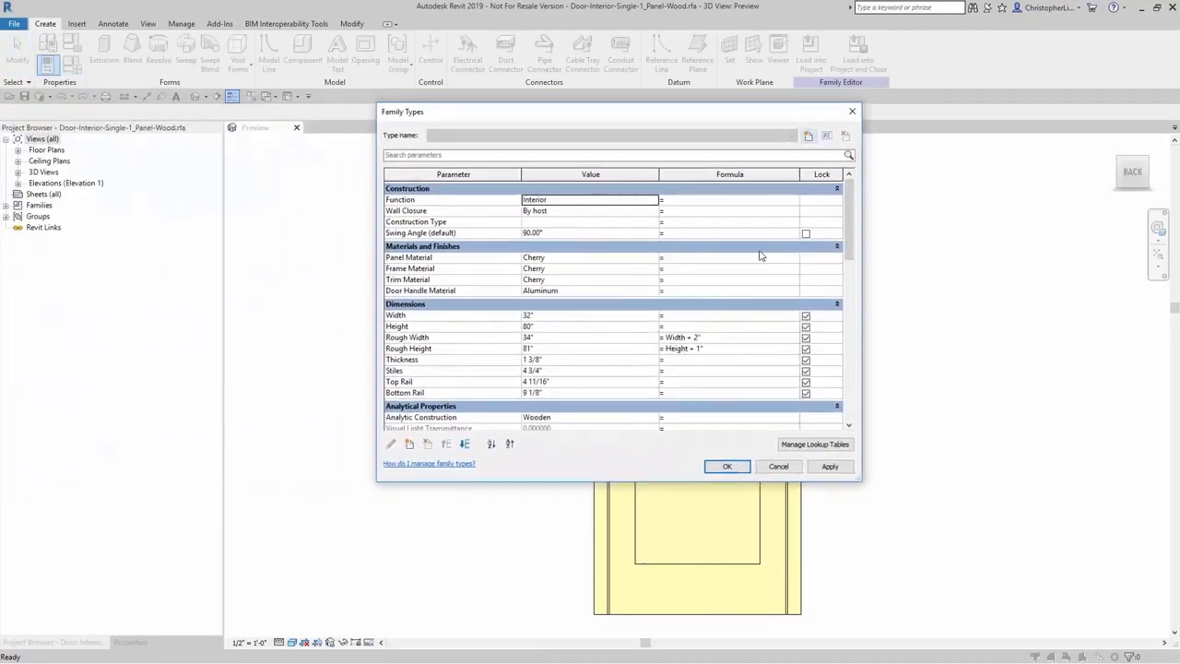
{"action": "scroll", "coordinate": [747, 275], "scroll_direction": "down", "scroll_amount": 10}
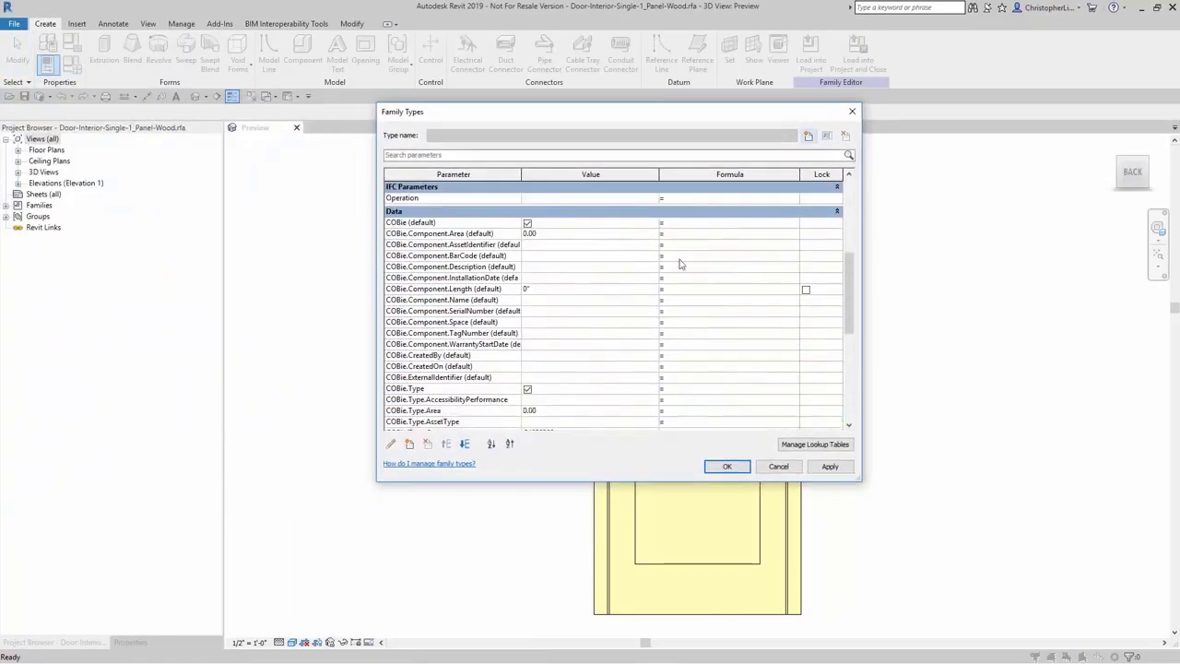
{"action": "scroll", "coordinate": [846, 268], "scroll_direction": "down", "scroll_amount": 5}
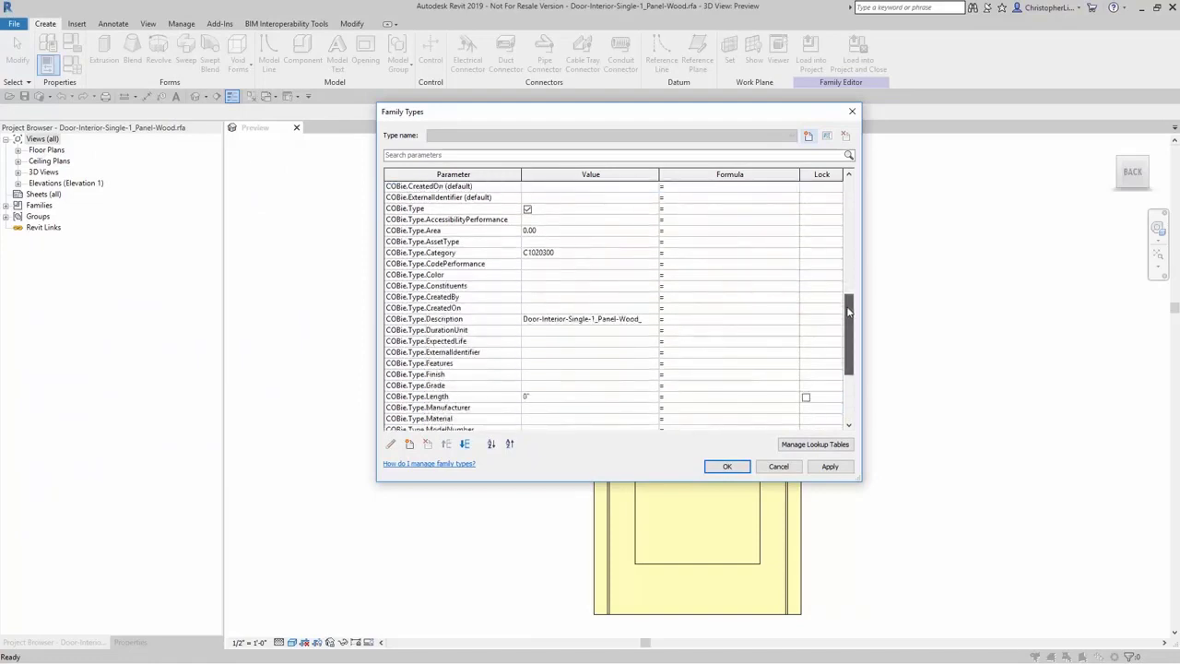
{"action": "left_click", "coordinate": [636, 320]}
{"action": "left_click", "coordinate": [635, 323]}
Check COBie.Type.Name reads Door-Interior-Single-1_Panel-Wood and close Family Types keeping the values.
{"action": "left_click_drag", "start_coordinate": [848, 304], "coordinate": [847, 353]}
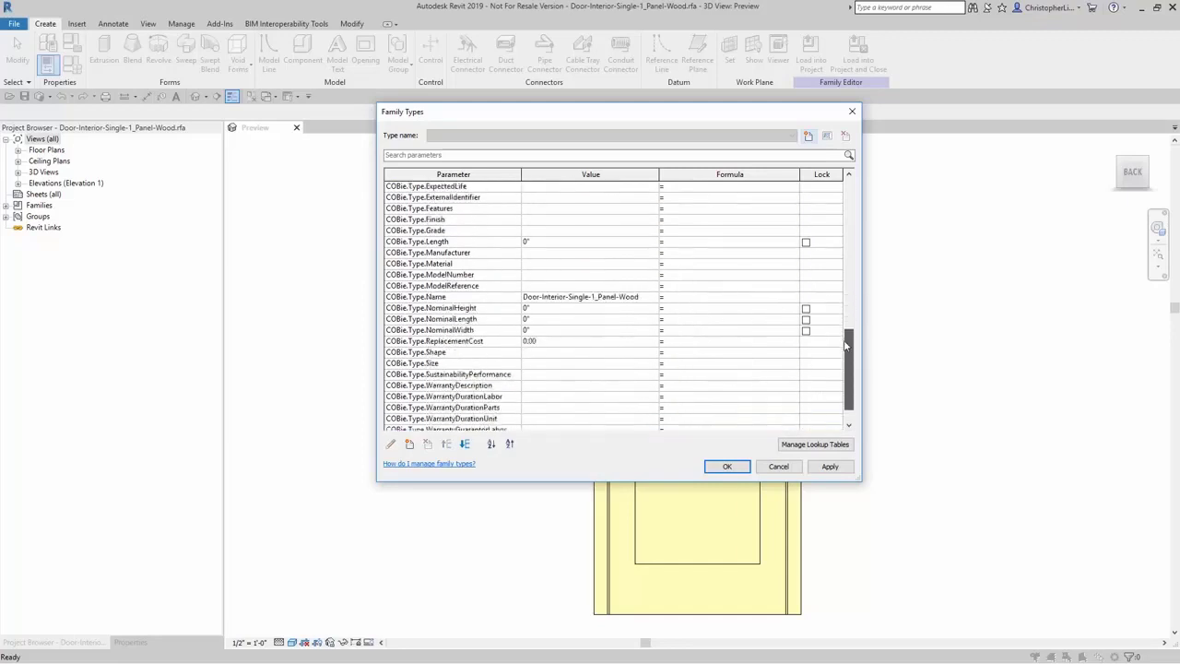
{"action": "left_click", "coordinate": [633, 299]}
{"action": "left_click", "coordinate": [634, 300]}
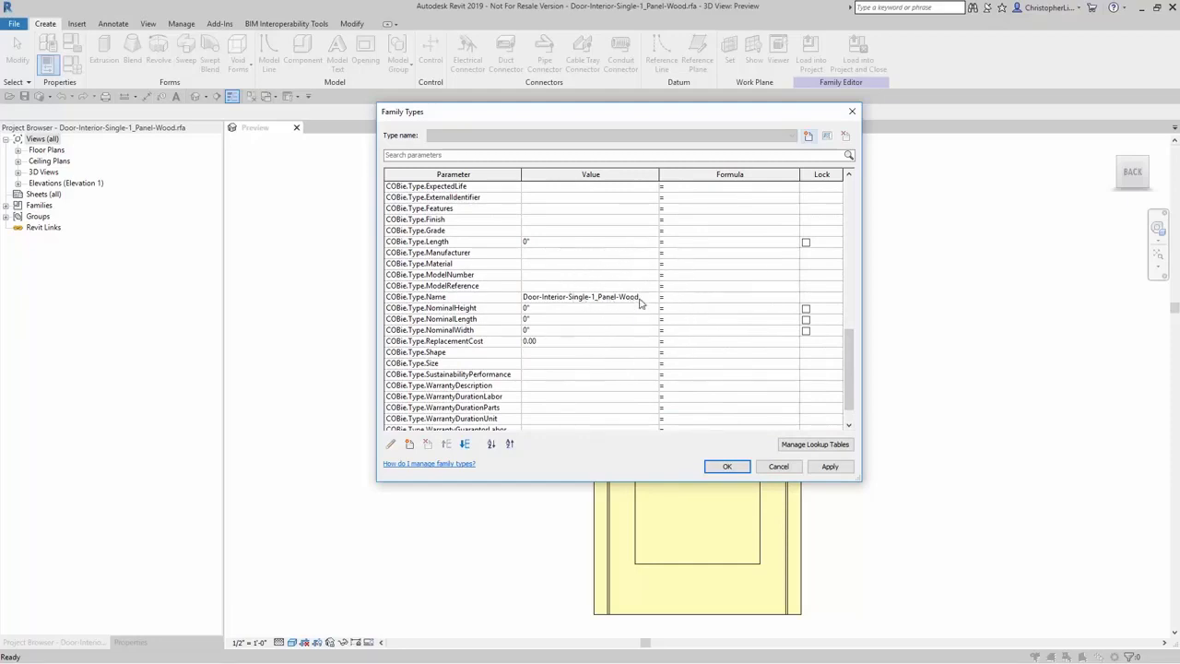
{"action": "left_click", "coordinate": [640, 300]}
{"action": "left_click_drag", "start_coordinate": [850, 353], "coordinate": [849, 395]}
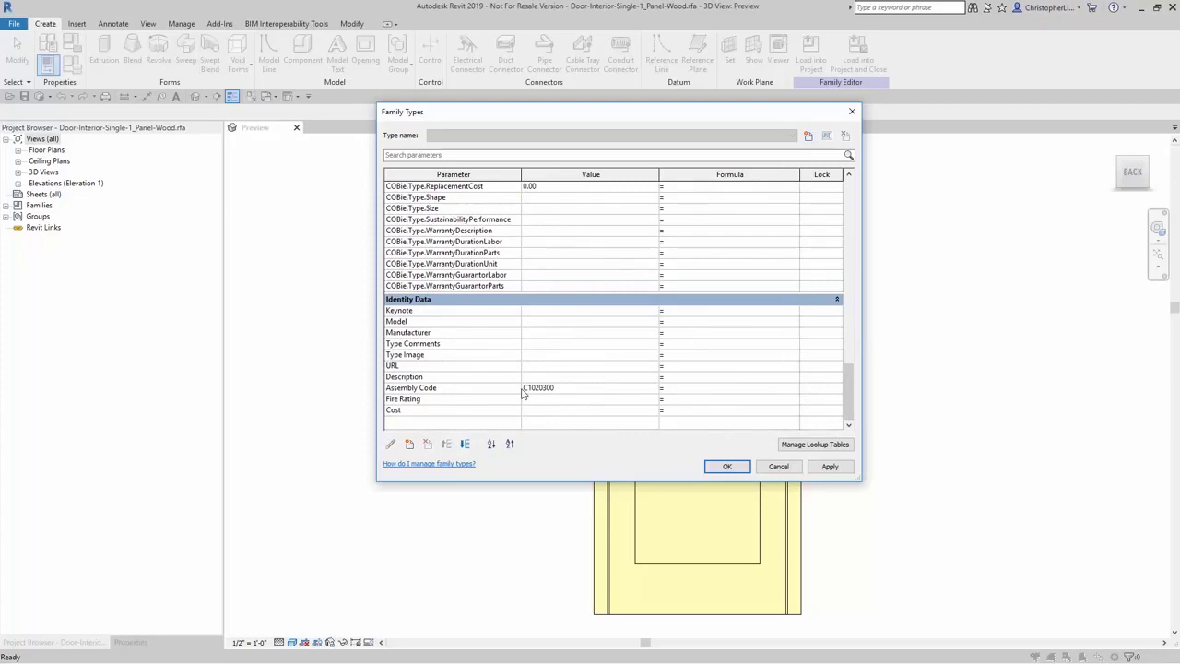
{"action": "left_click", "coordinate": [522, 391]}
{"action": "left_click_drag", "start_coordinate": [851, 392], "coordinate": [850, 364]}
{"action": "left_click", "coordinate": [591, 283]}
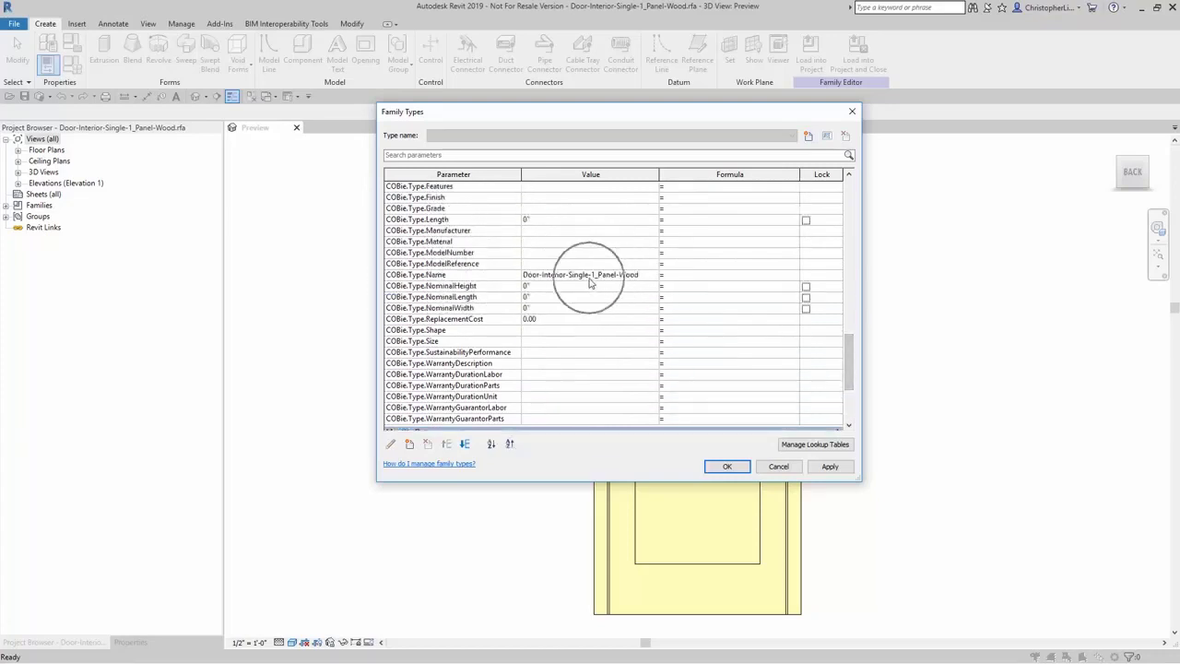
{"action": "left_click", "coordinate": [445, 278]}
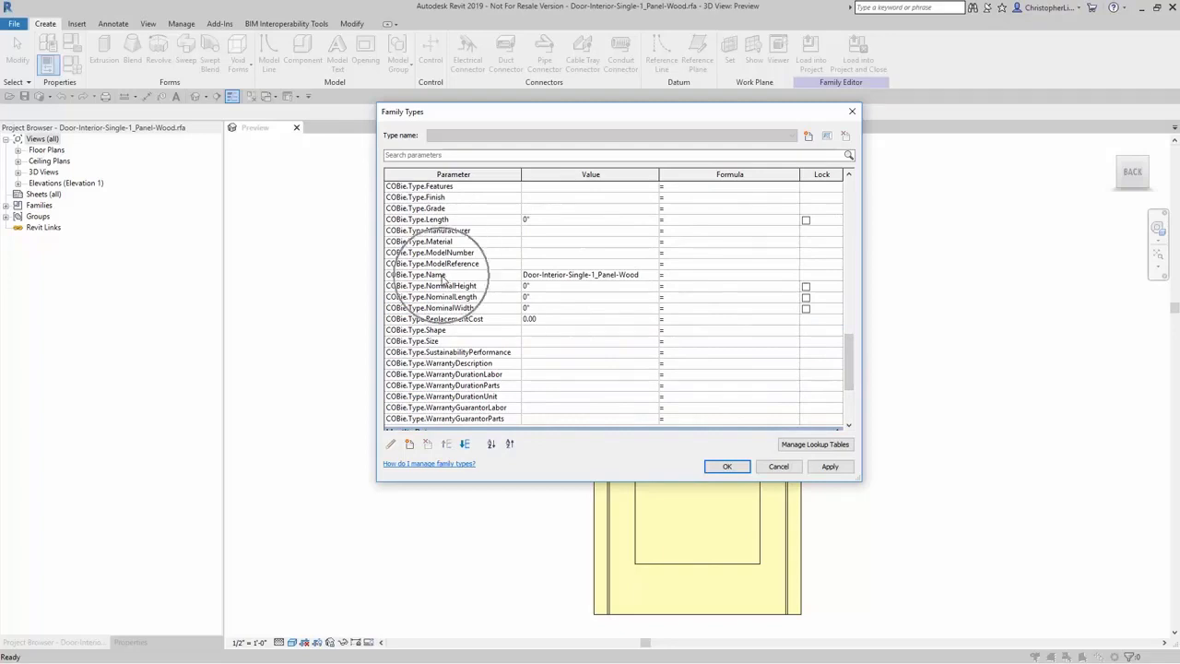
{"action": "left_click", "coordinate": [728, 467]}
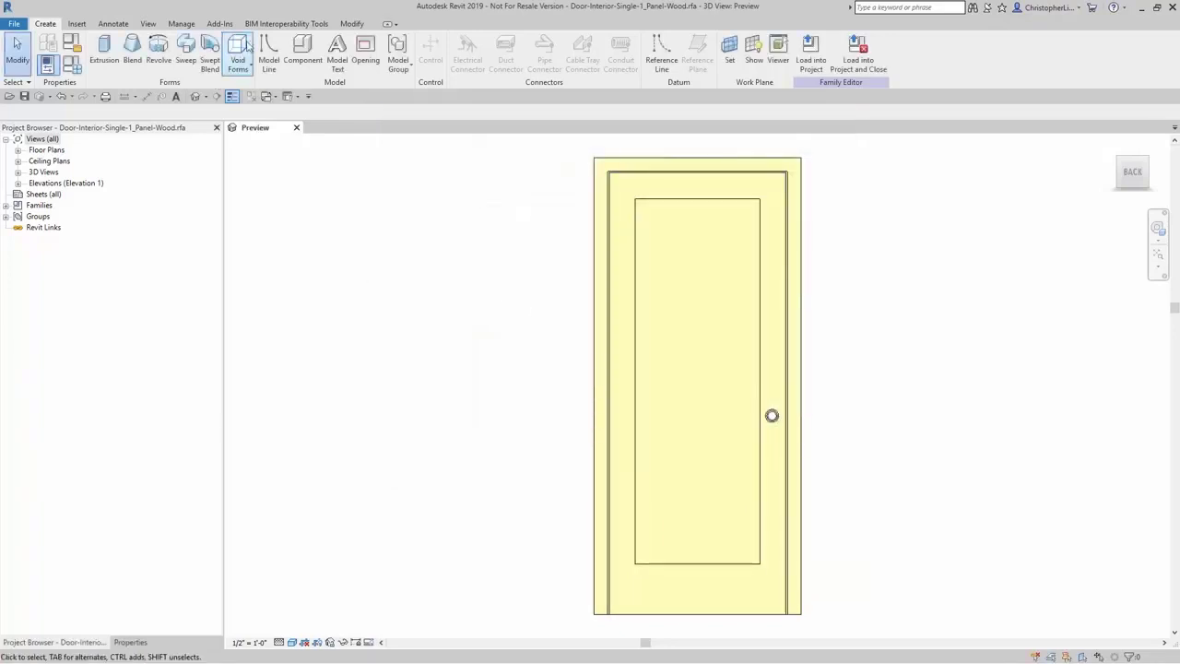
Rerun COBie Setup Families with the third type-name field set to Custom 'Assembly Code' and apply.
{"action": "left_click", "coordinate": [281, 24]}
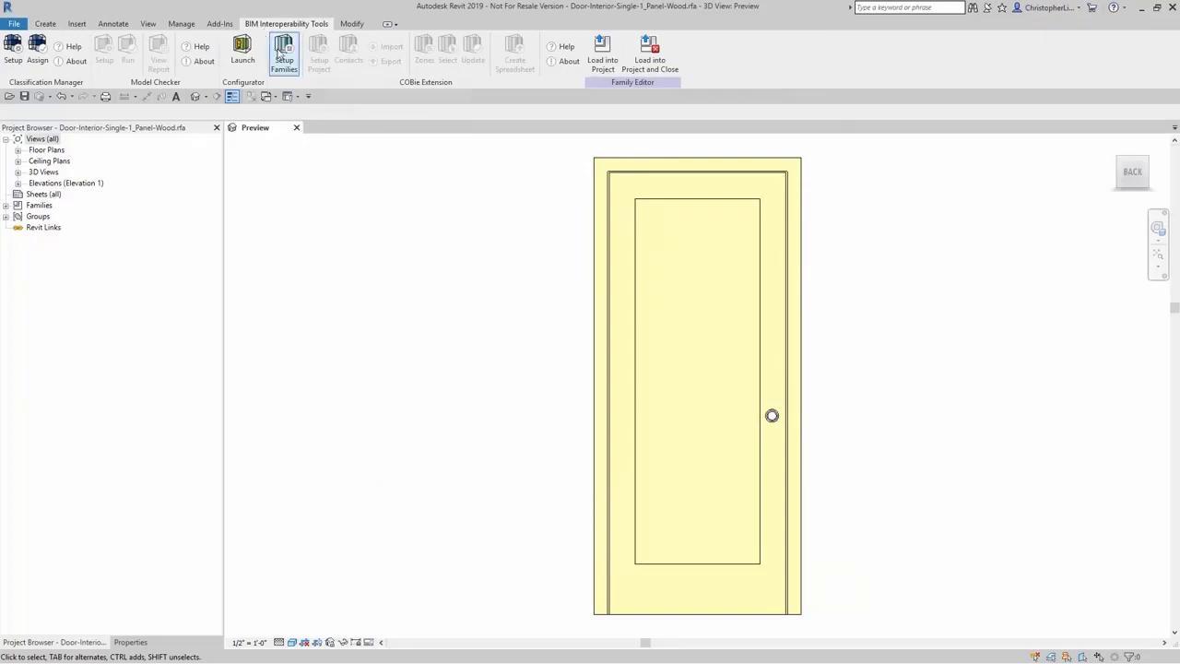
{"action": "left_click", "coordinate": [283, 54]}
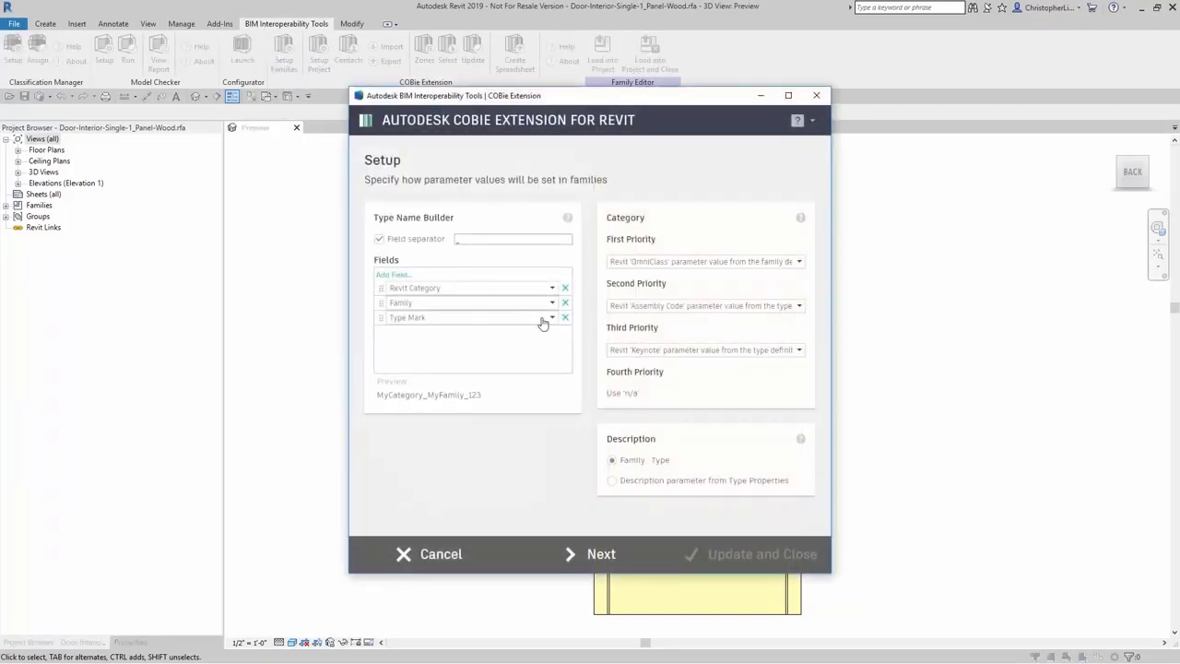
{"action": "left_click", "coordinate": [553, 318]}
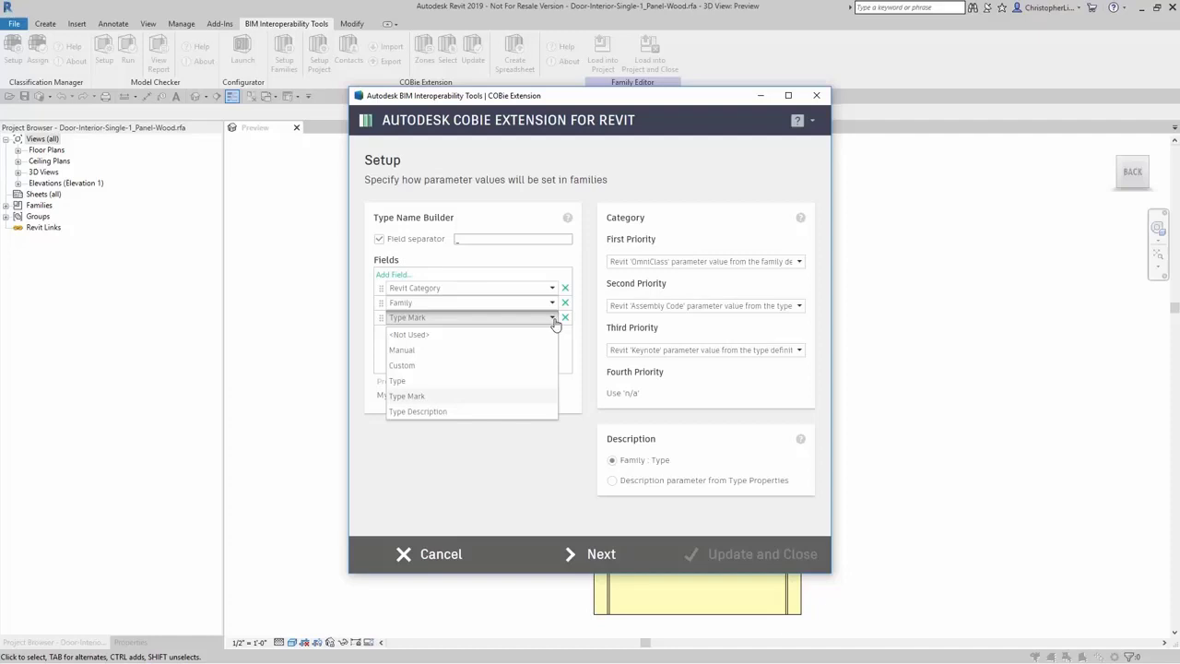
{"action": "left_click", "coordinate": [448, 366]}
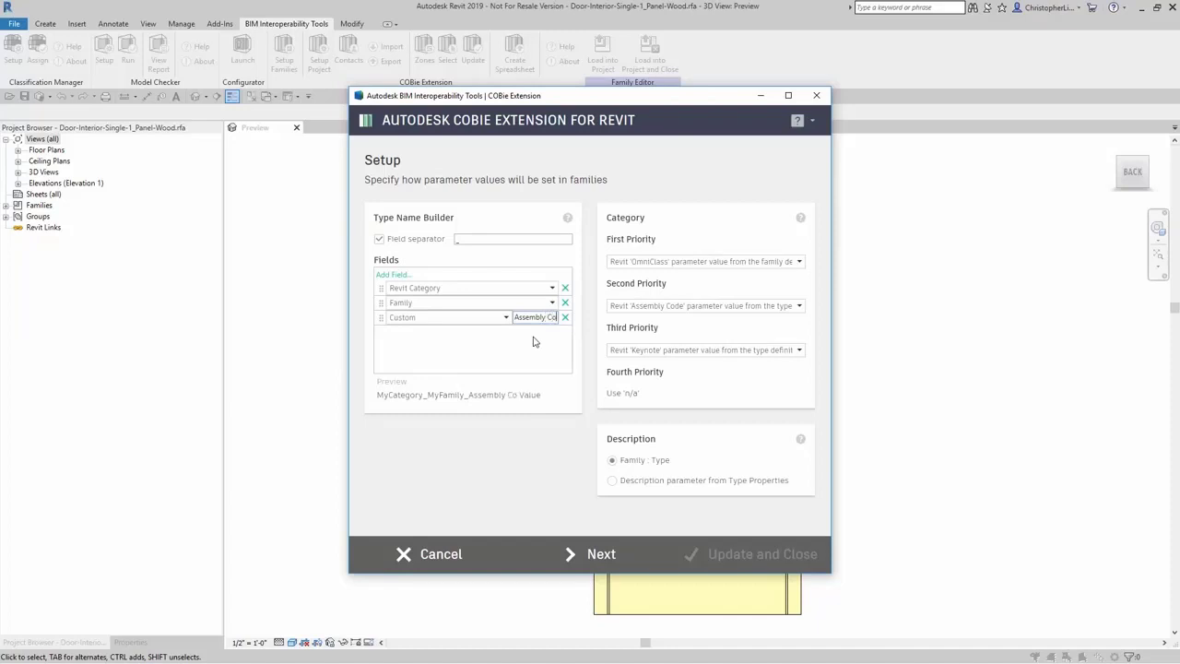
{"action": "left_click", "coordinate": [602, 555]}
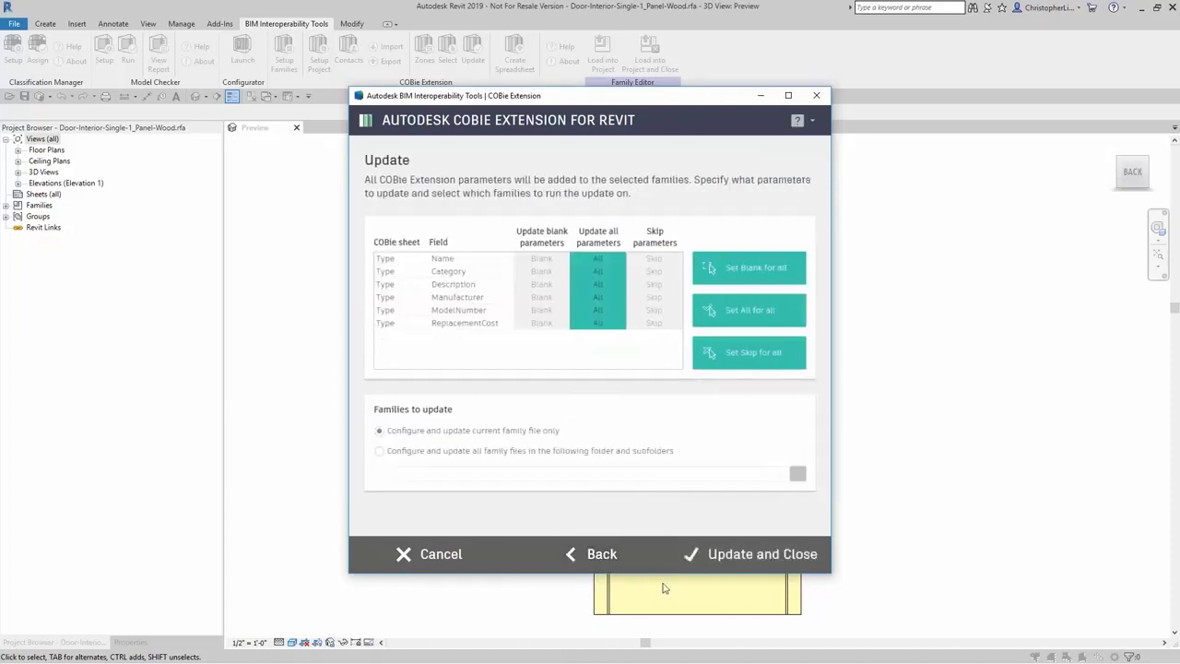
{"action": "left_click", "coordinate": [743, 549]}
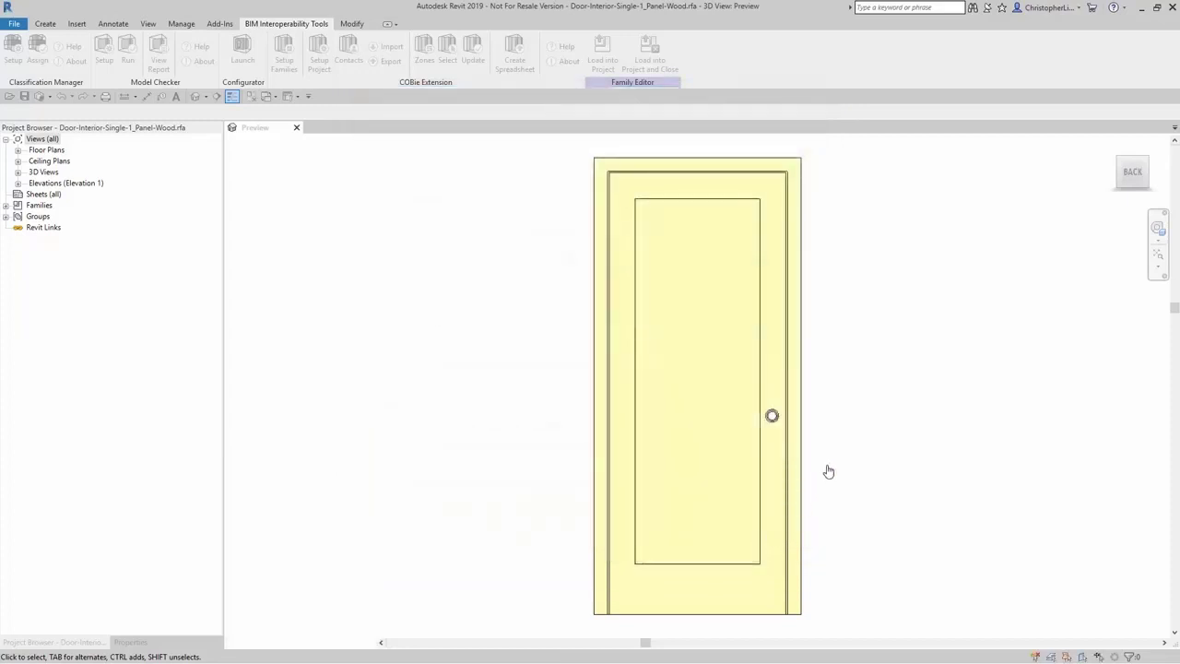
Verify in Family Types that COBie.Type.Name now ends with assembly code C1020300, then cancel.
{"action": "left_click", "coordinate": [600, 372]}
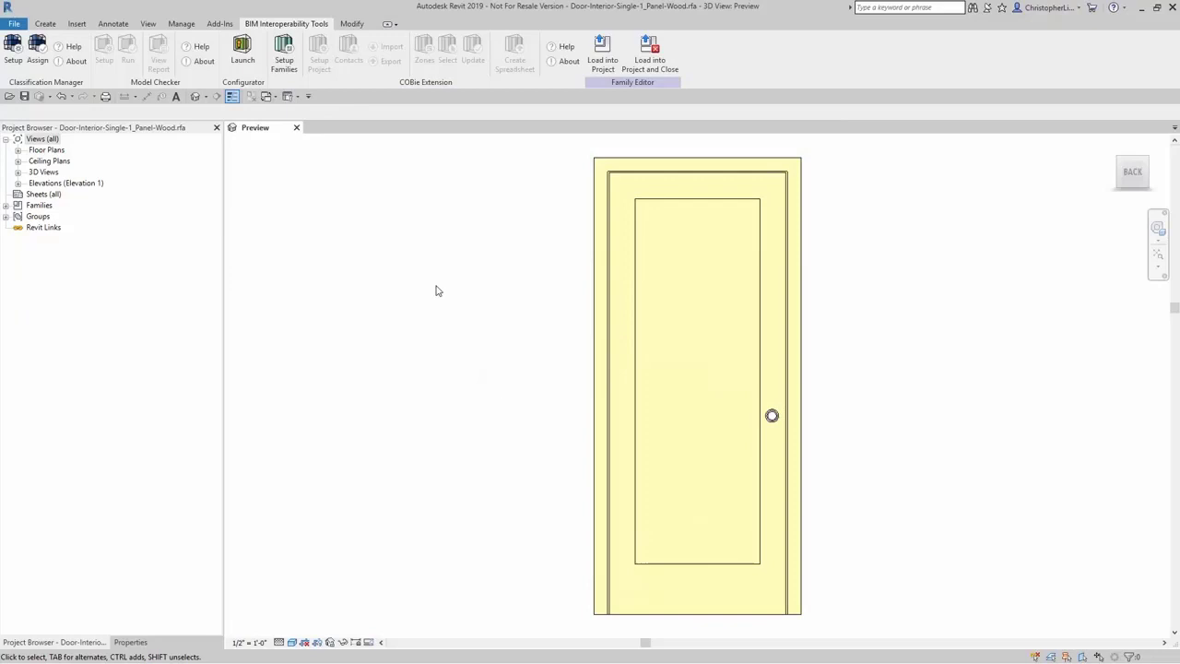
{"action": "left_click", "coordinate": [44, 24]}
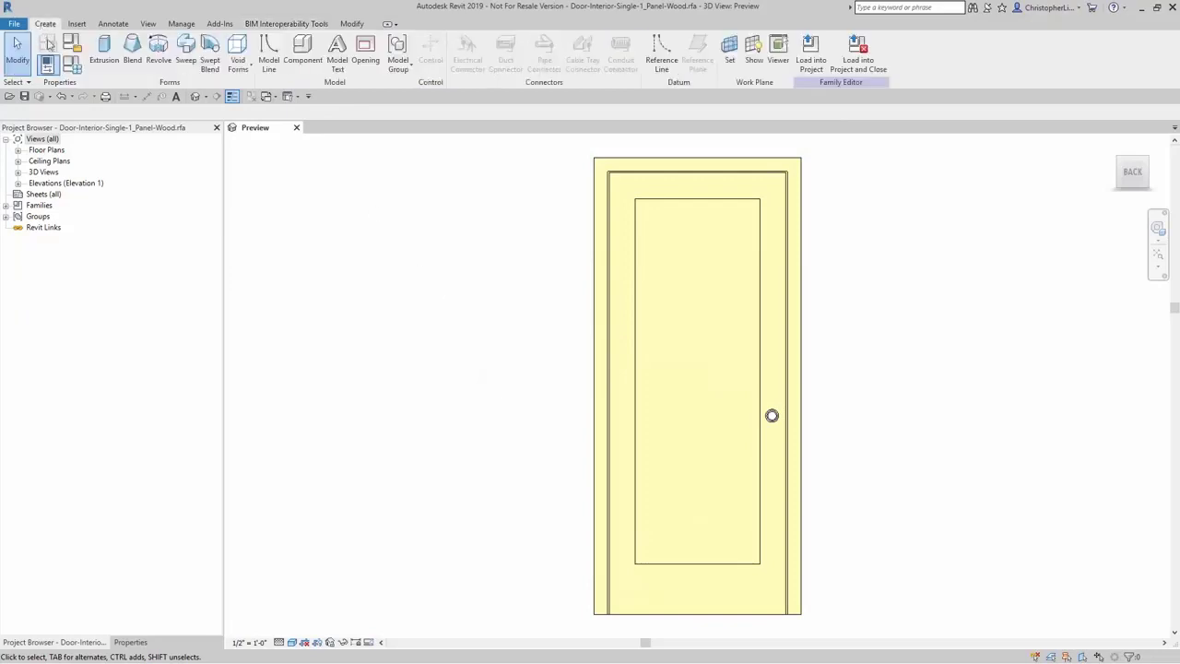
{"action": "left_click", "coordinate": [73, 64]}
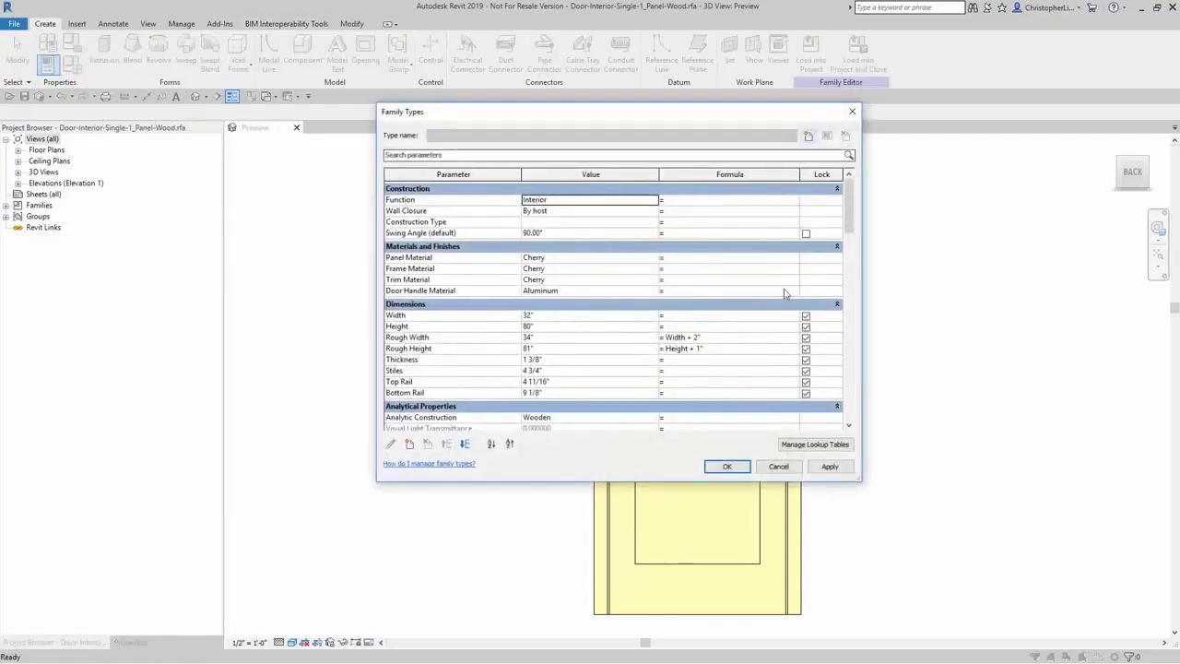
{"action": "left_click_drag", "start_coordinate": [848, 218], "coordinate": [850, 356]}
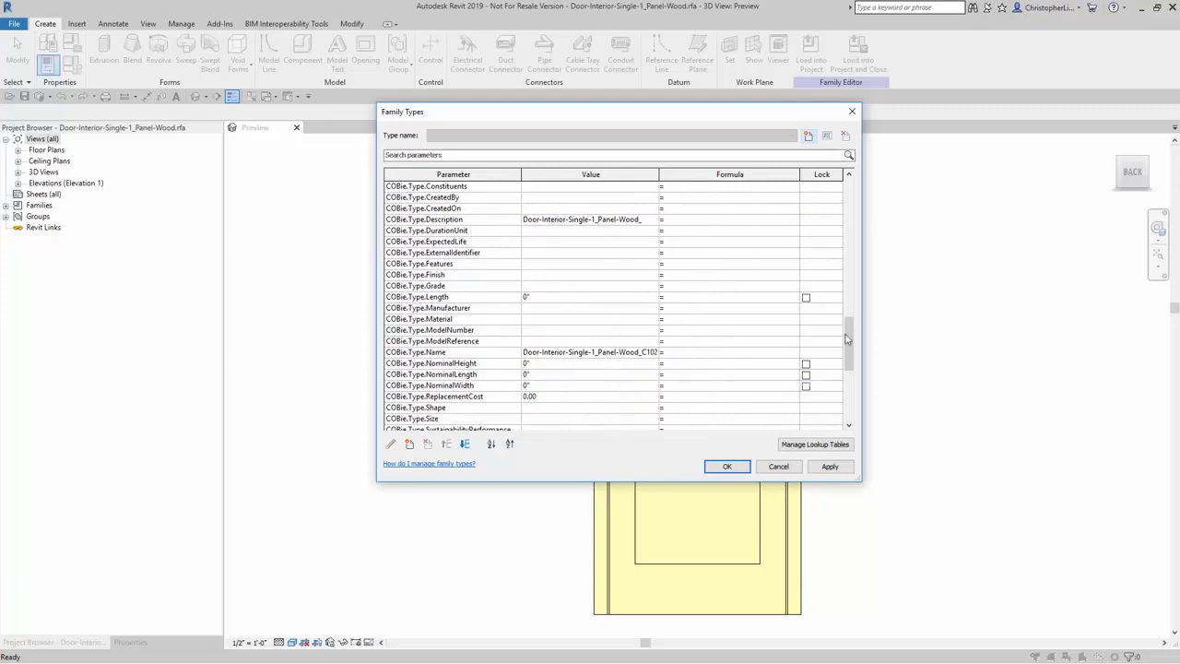
{"action": "mouse_move", "coordinate": [848, 346]}
{"action": "left_mouse_down"}
{"action": "mouse_move", "coordinate": [844, 391]}
{"action": "mouse_move", "coordinate": [850, 364]}
{"action": "left_mouse_up"}
{"action": "left_click", "coordinate": [779, 467]}
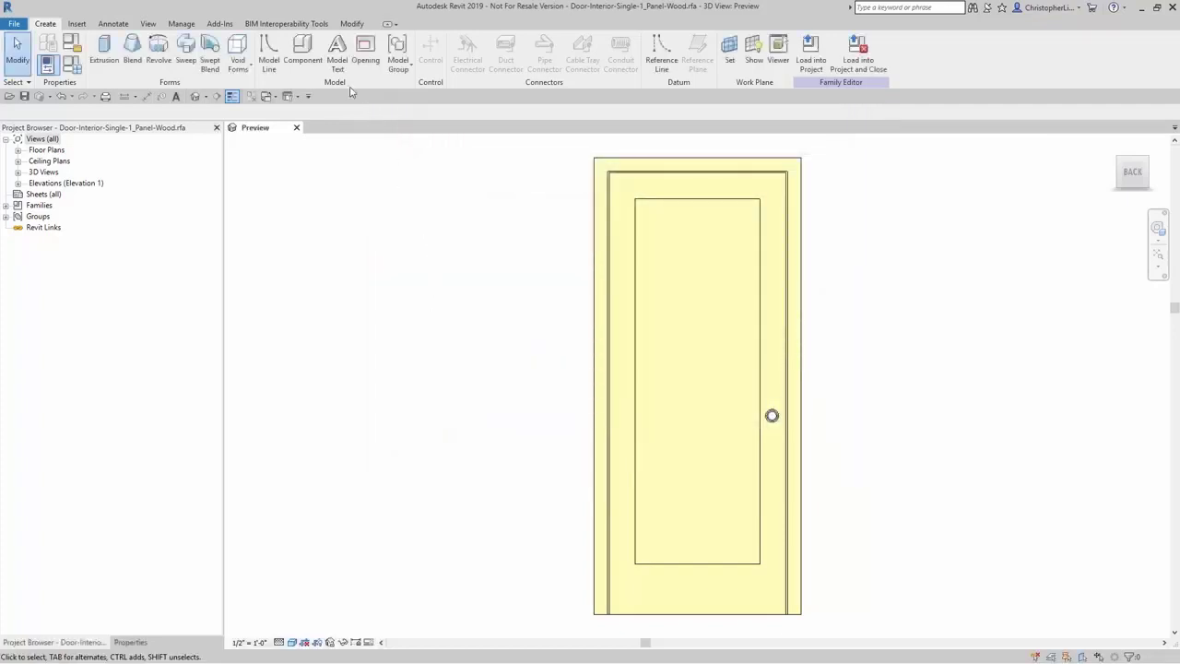
Reopen COBie Setup Families and set the update to all family files in a folder and subfolders.
{"action": "left_click", "coordinate": [285, 23]}
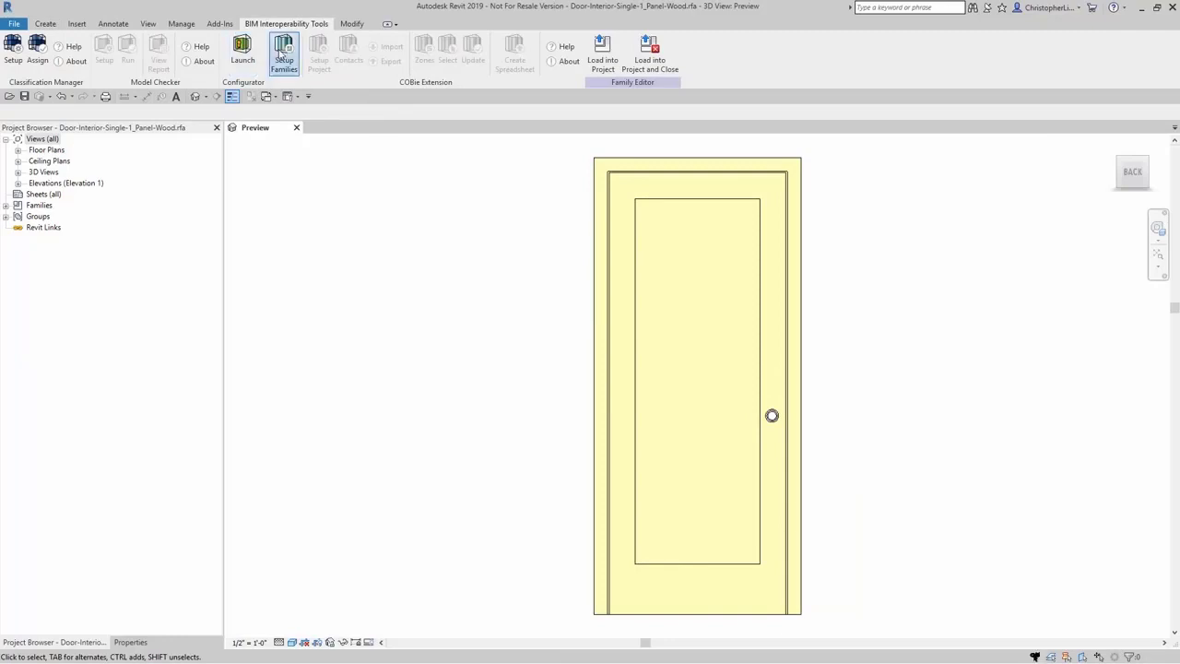
{"action": "left_click", "coordinate": [282, 55]}
{"action": "left_click", "coordinate": [585, 551]}
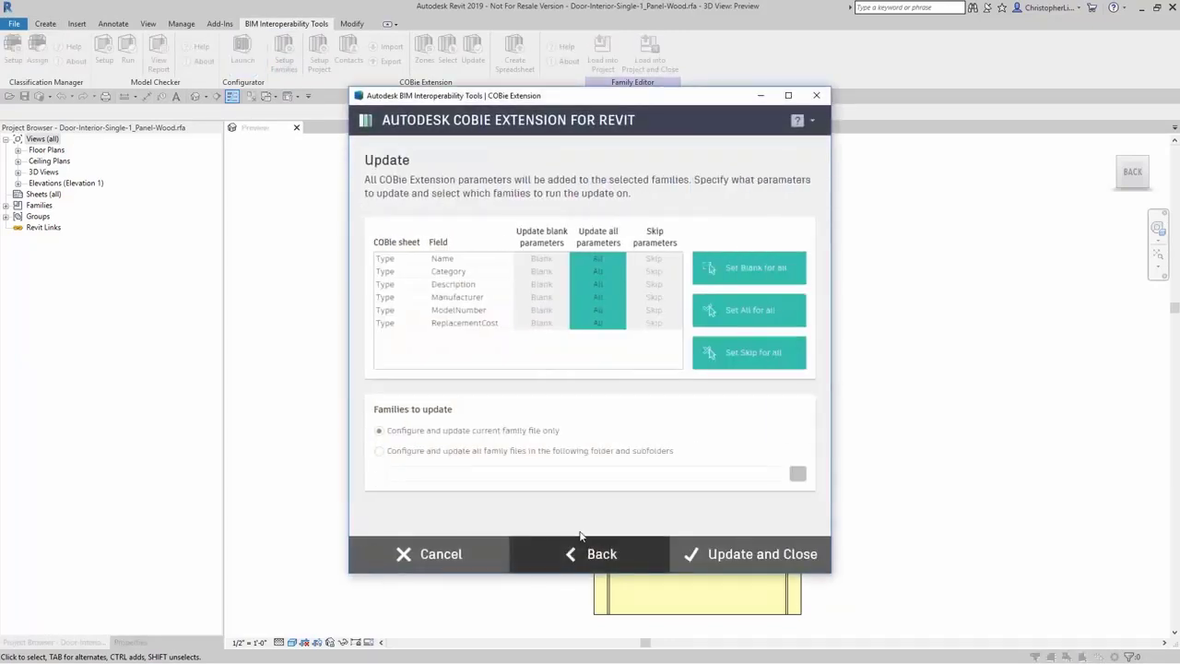
{"action": "left_click", "coordinate": [564, 473]}
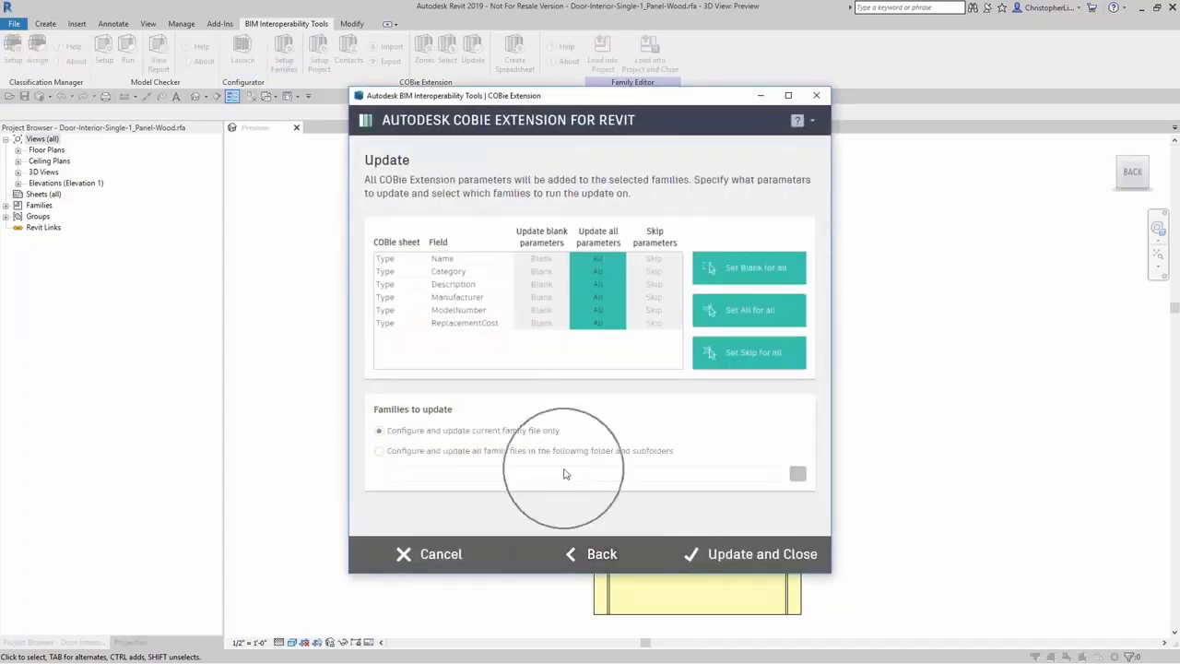
{"action": "left_click", "coordinate": [575, 458]}
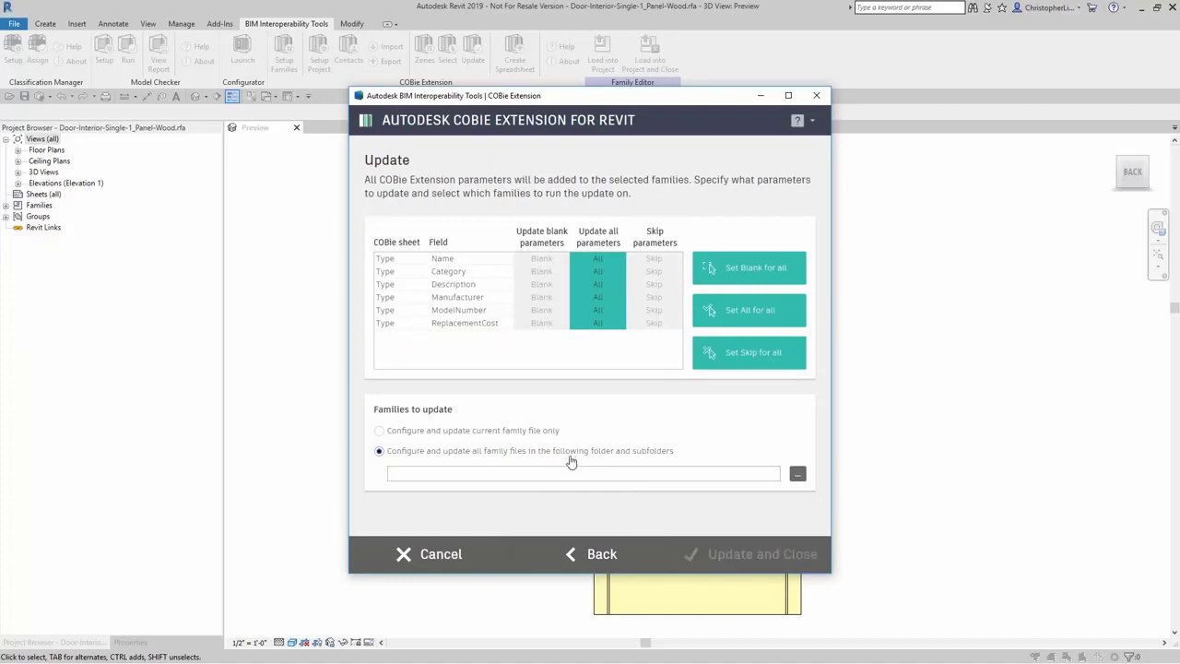
{"action": "left_click", "coordinate": [798, 478]}
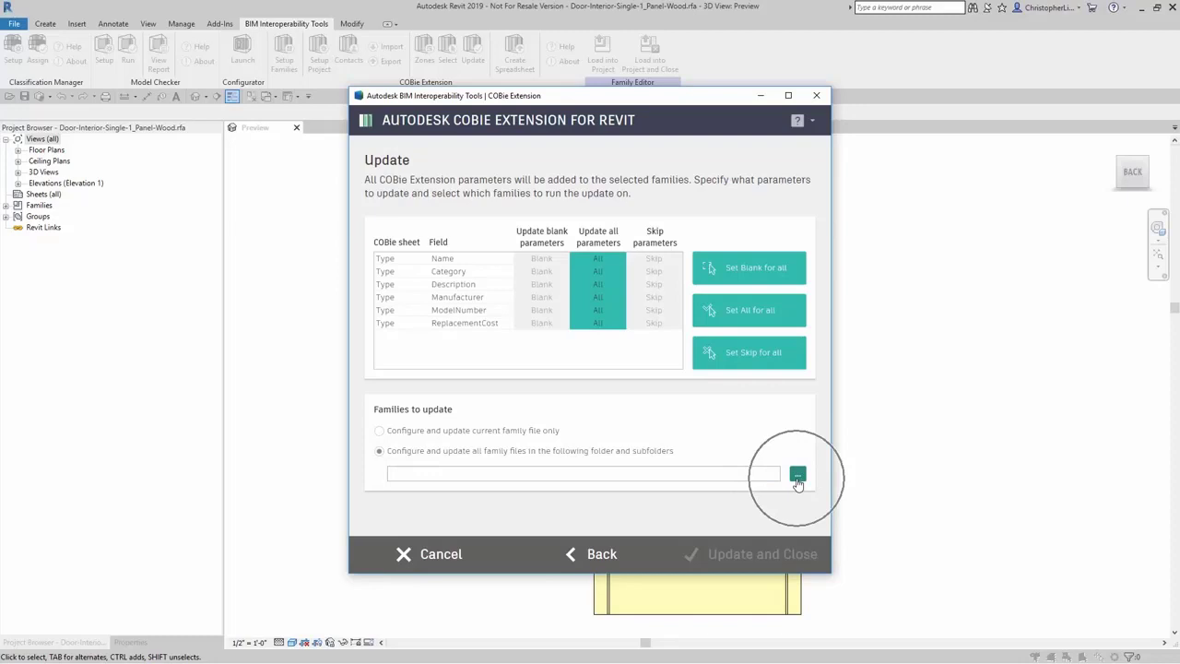
{"action": "left_click", "coordinate": [595, 461]}
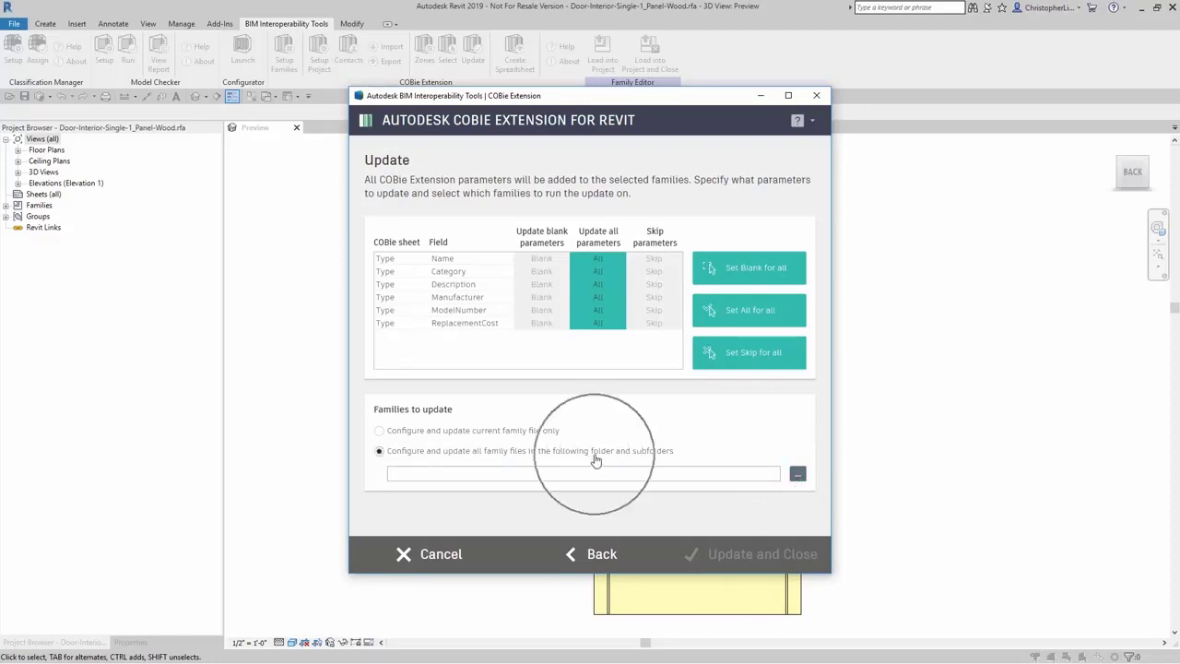
{"action": "left_click", "coordinate": [645, 461]}
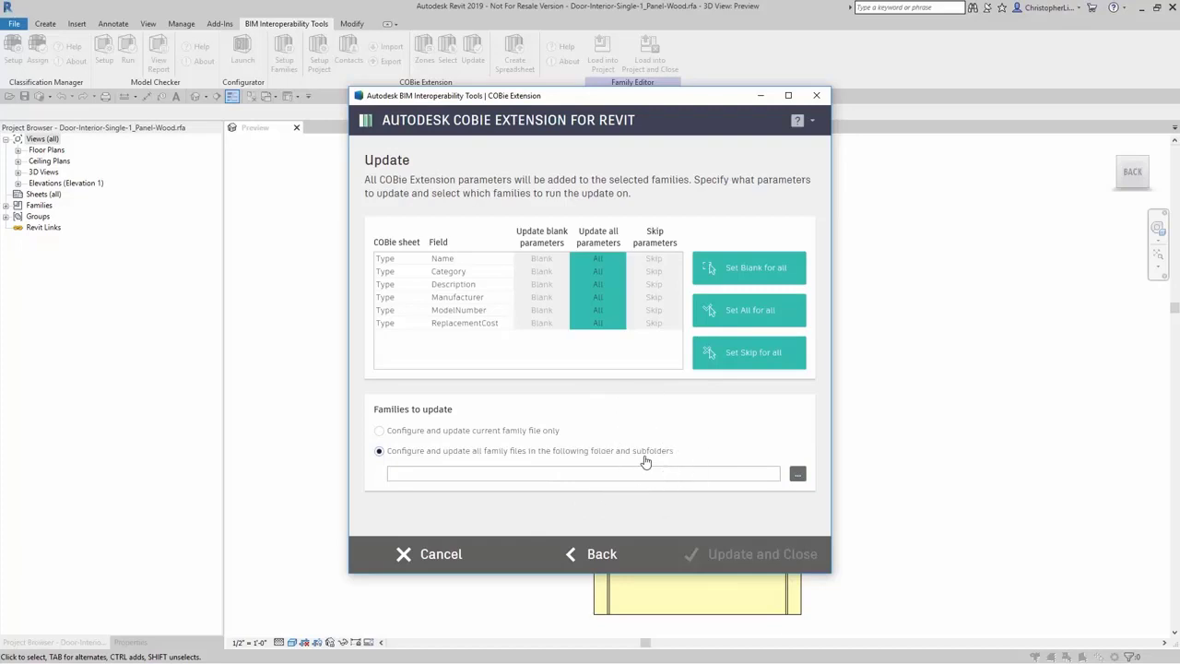